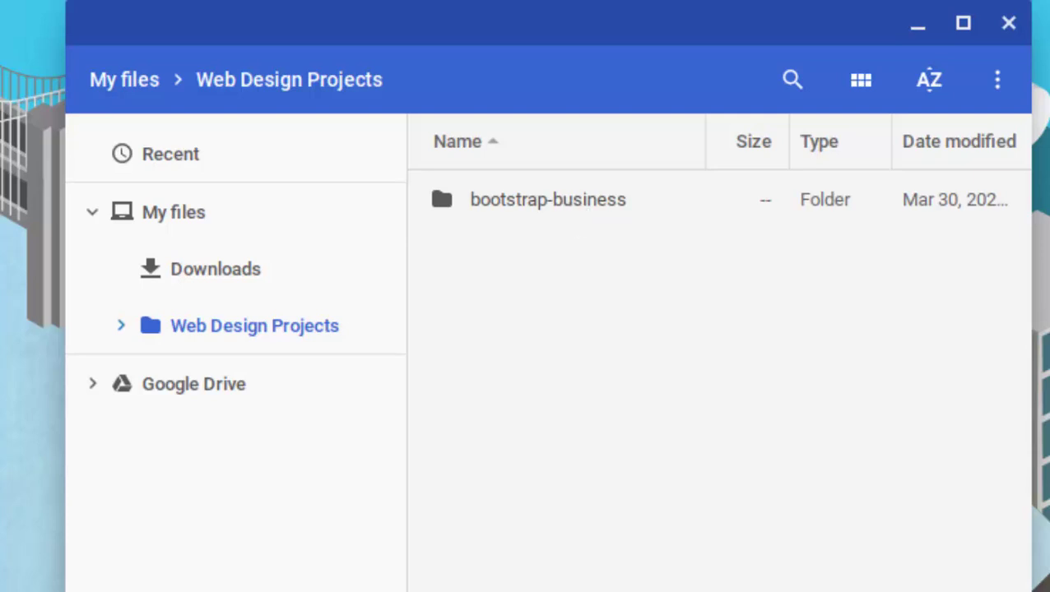
# Zip the bootstrap-business folder via its context menu to create bootstrap-business.zip
pyautogui.rightClick(555, 198)
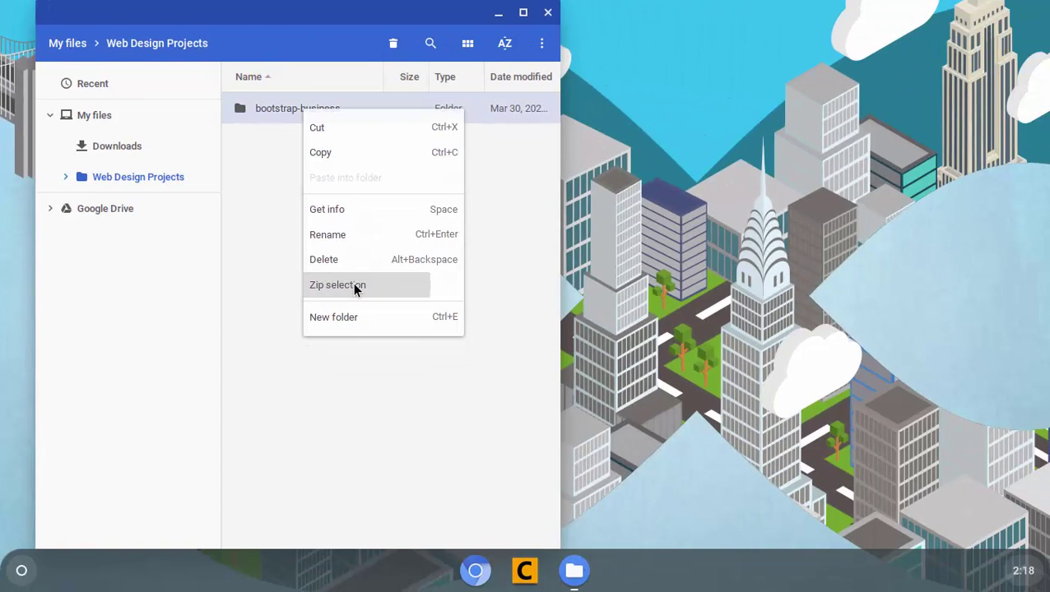
pyautogui.click(353, 282)
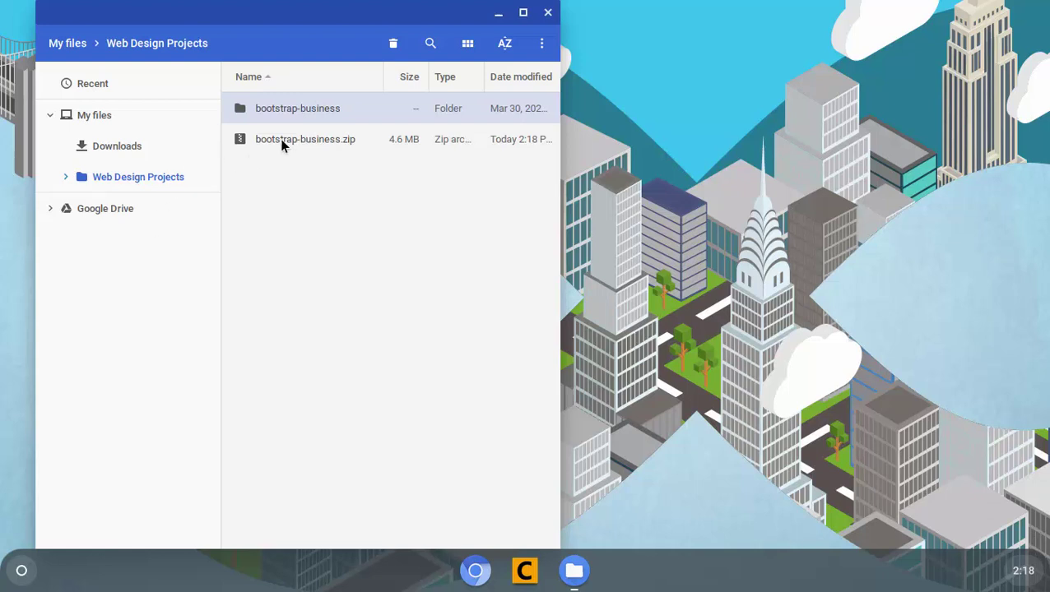
pyautogui.click(280, 138)
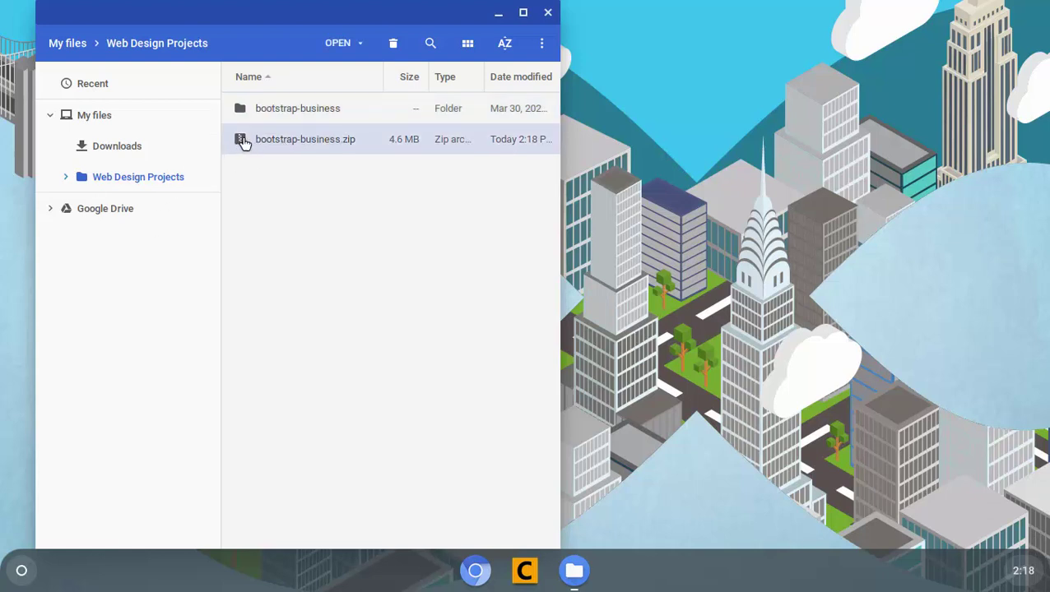